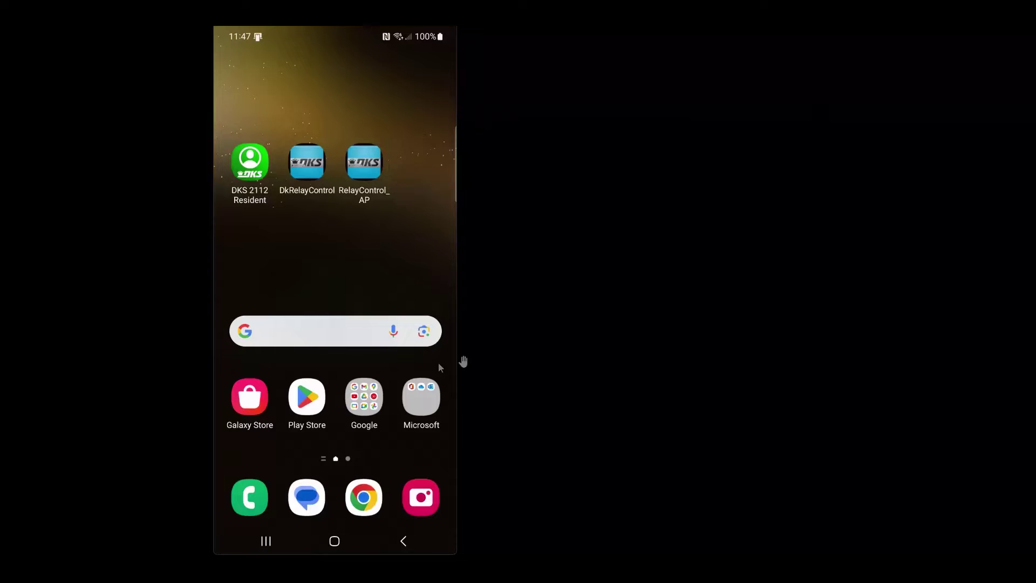
# Open Play Store and go to the DKS Smart Connect app page to install it
pyautogui.click(310, 408)
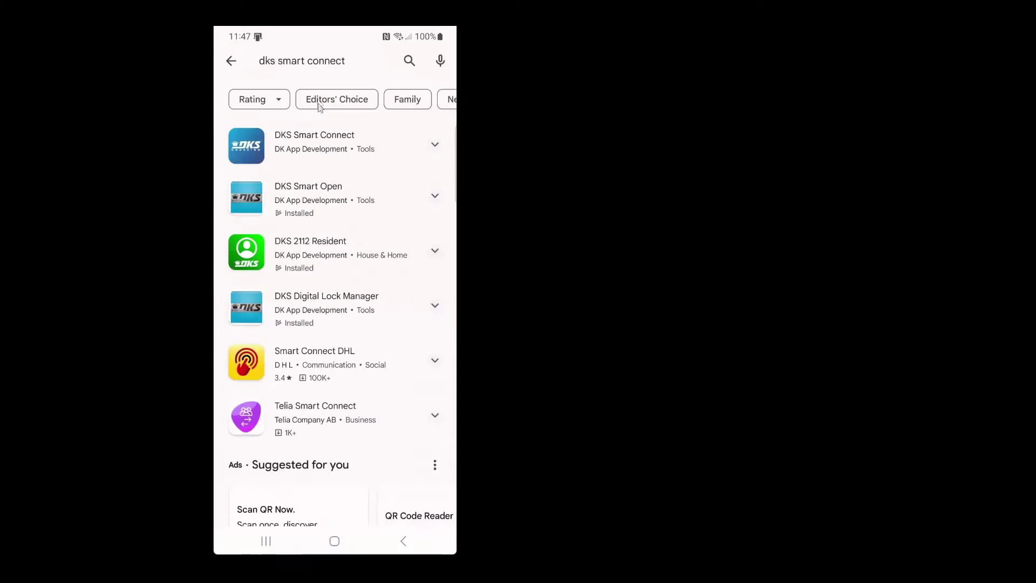
pyautogui.click(312, 141)
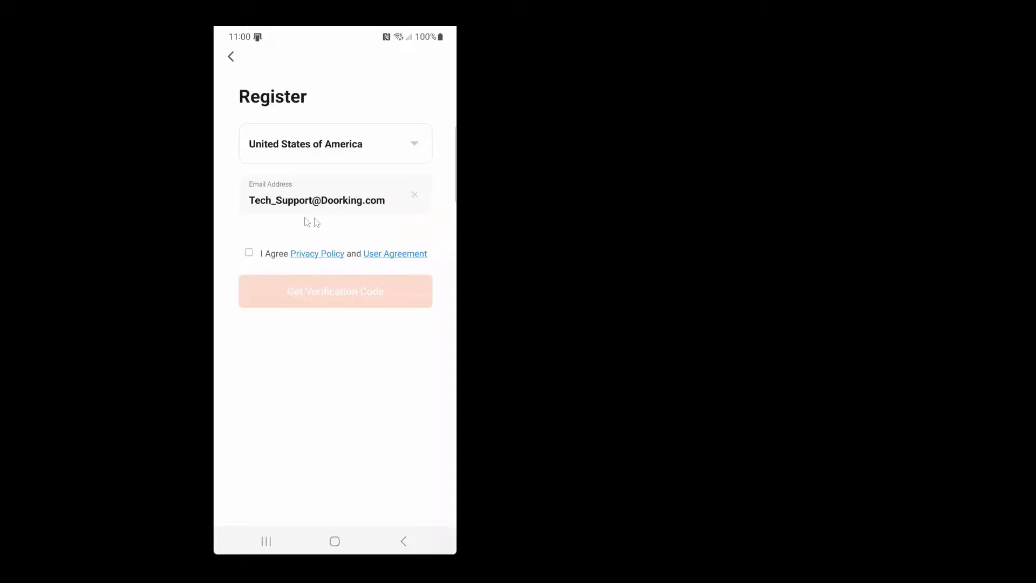
# Tick I Agree to accept the DKS Smart privacy policy and user agreement
pyautogui.click(250, 255)
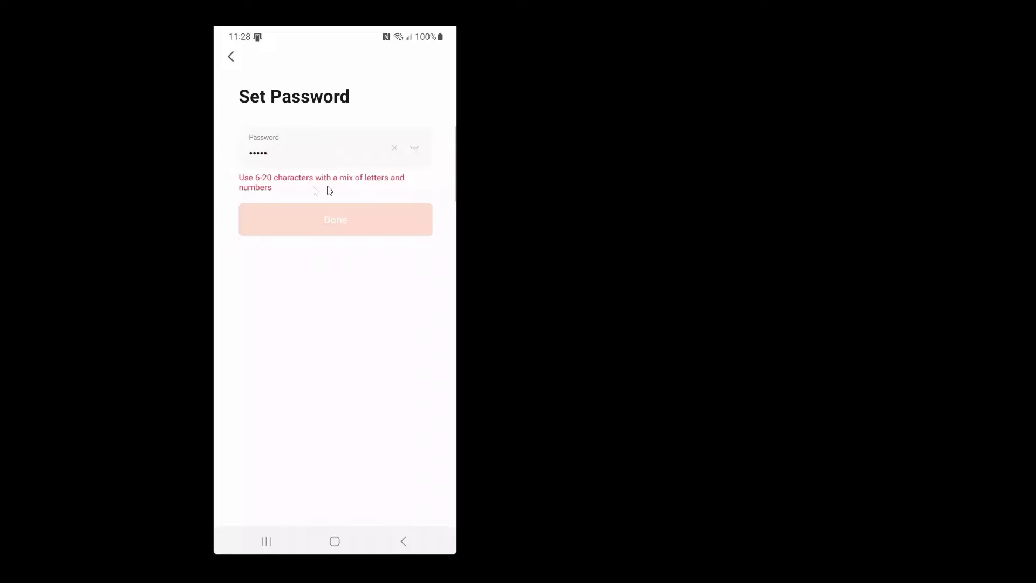
# Enter a 6–20 character letters-and-numbers password in the Set Password field
pyautogui.click(290, 166)
pyautogui.write('e')
pyautogui.press('Escape')
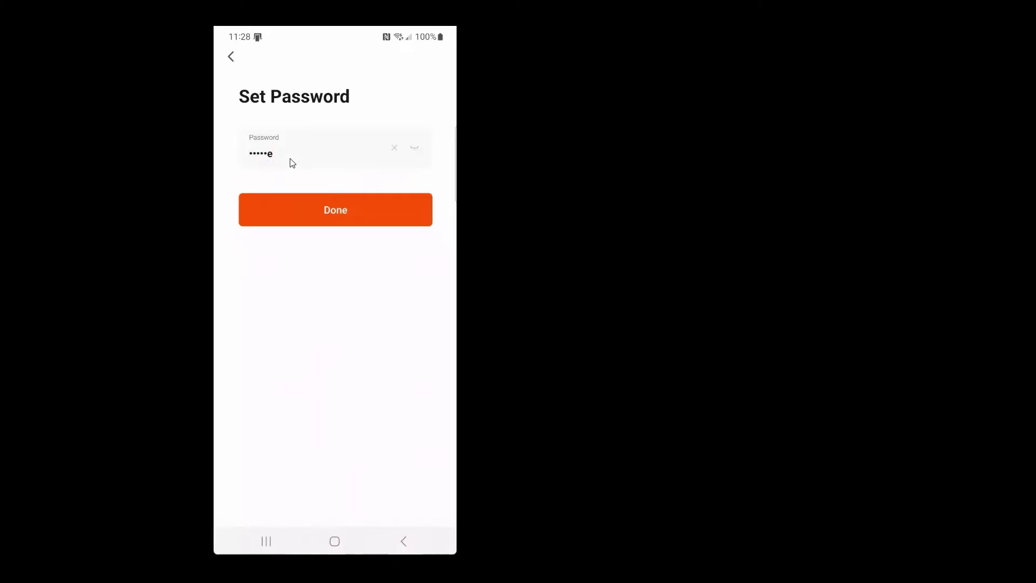
pyautogui.write('ey')
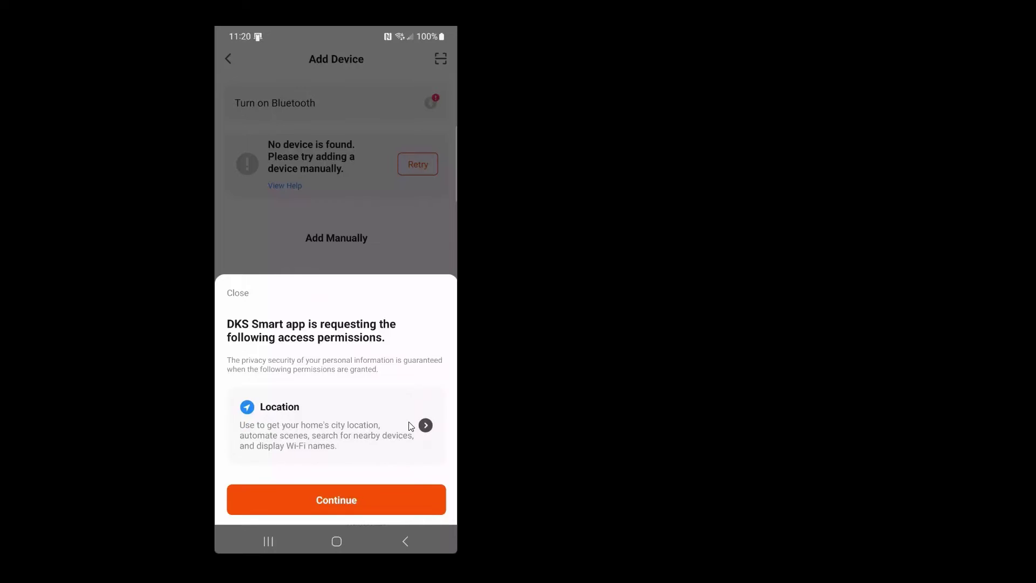
# Continue from the Add Device location sheet to the system location permission prompt
pyautogui.click(340, 510)
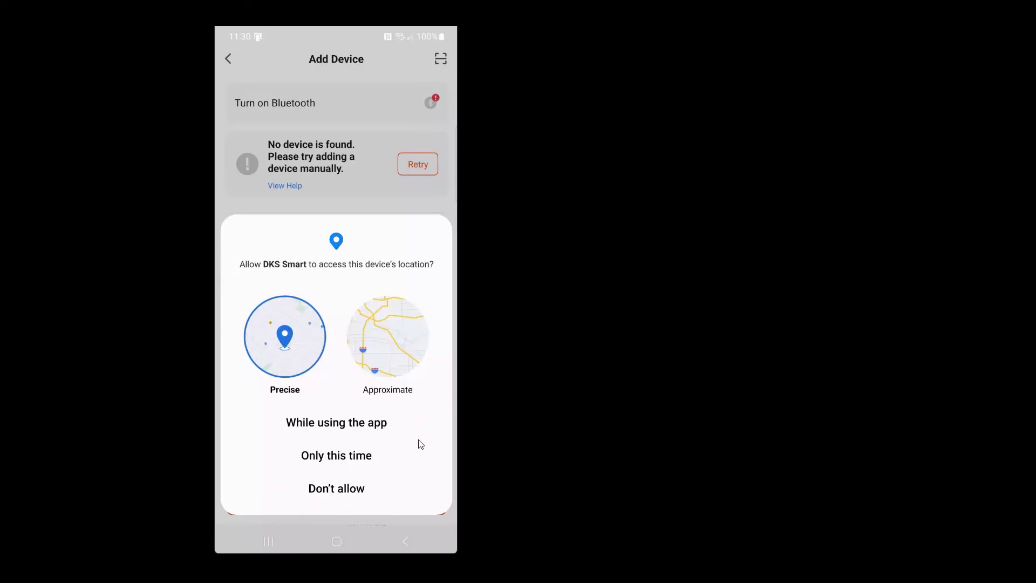
# Allow location 'While using the app' and bring up the Bluetooth advice sheet
pyautogui.click(332, 435)
pyautogui.click(348, 148)
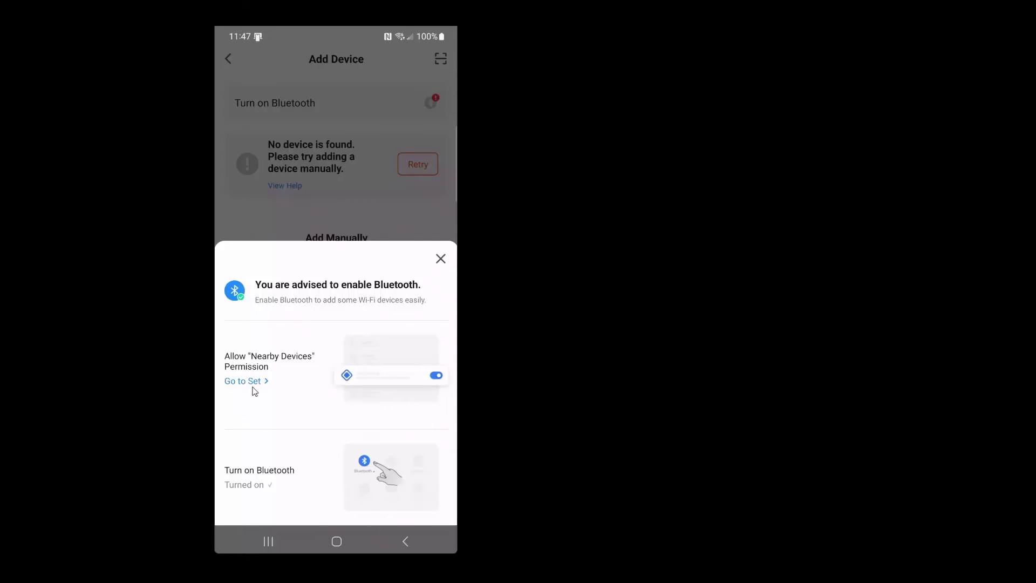
# Allow Nearby devices under DKS Smart's Permissions in Android Settings
pyautogui.click(249, 382)
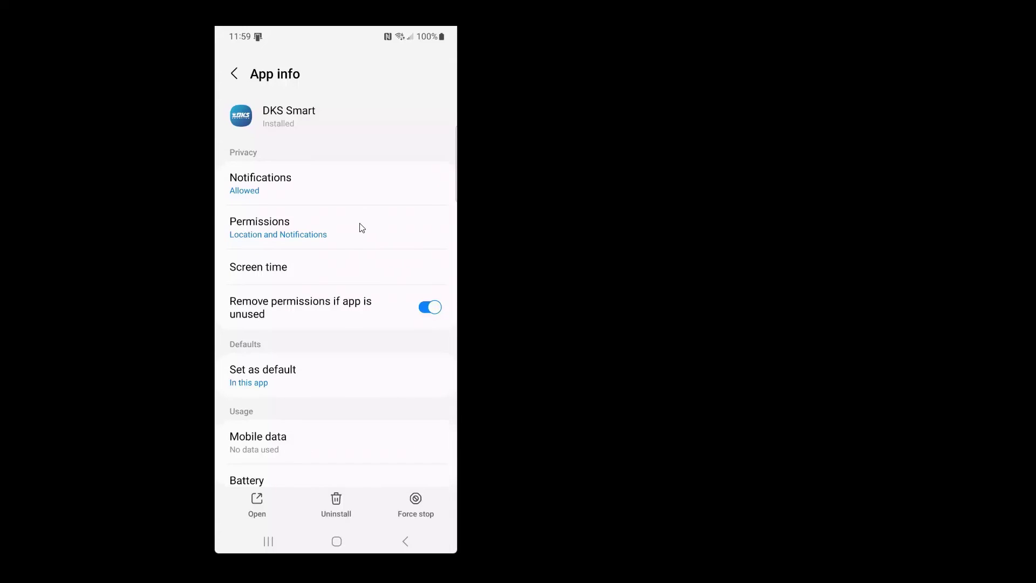
pyautogui.click(321, 224)
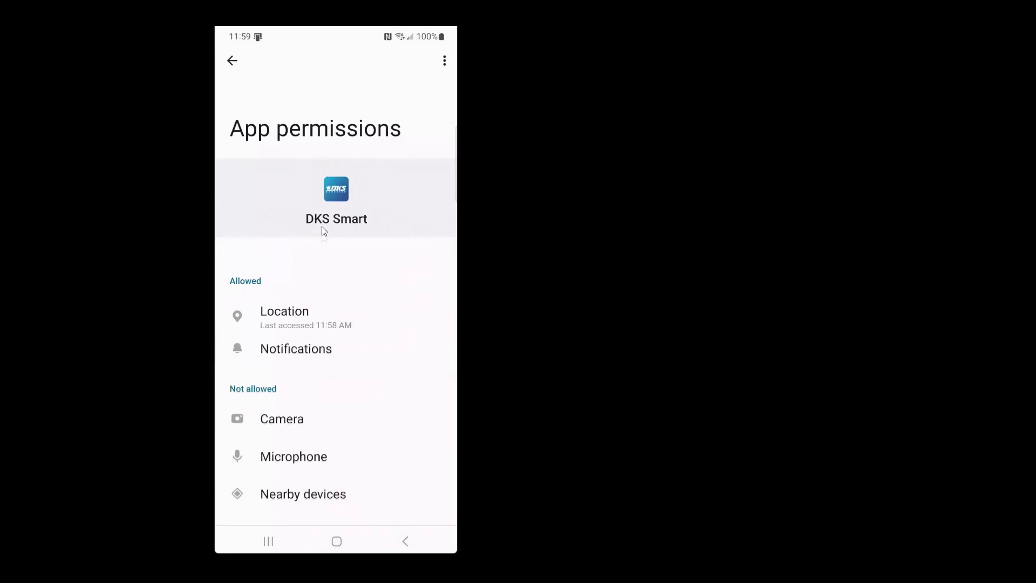
pyautogui.scroll(-3, 338, 283)
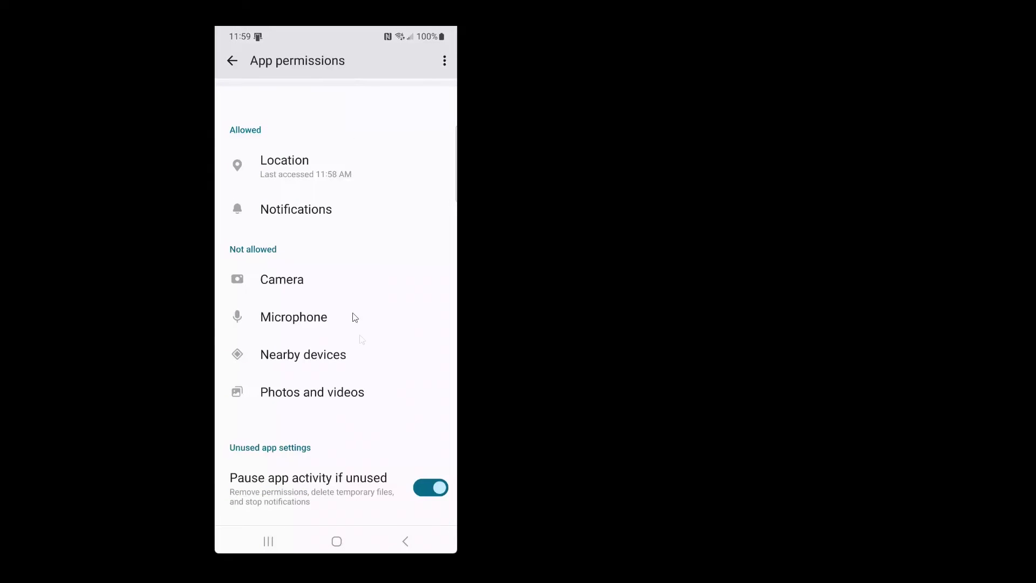
pyautogui.click(338, 356)
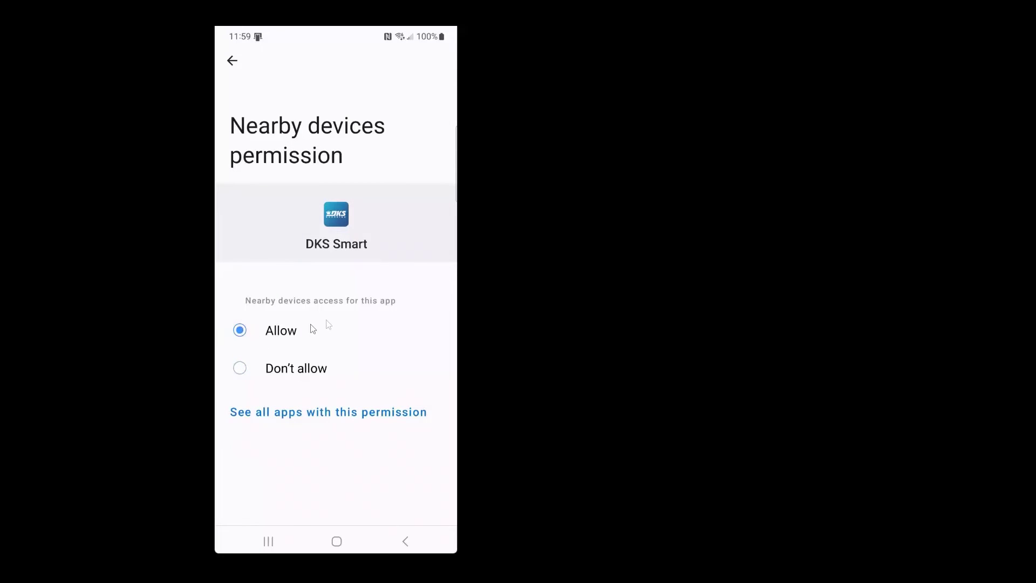
# Back out of Settings three times to the DKS Smart Add Device screen
pyautogui.click(232, 62)
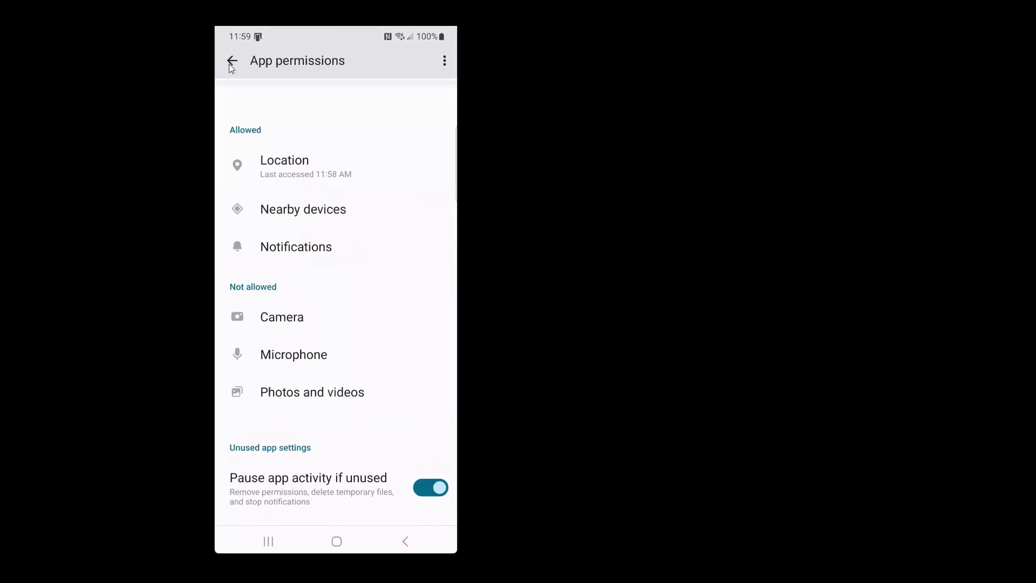
pyautogui.click(230, 62)
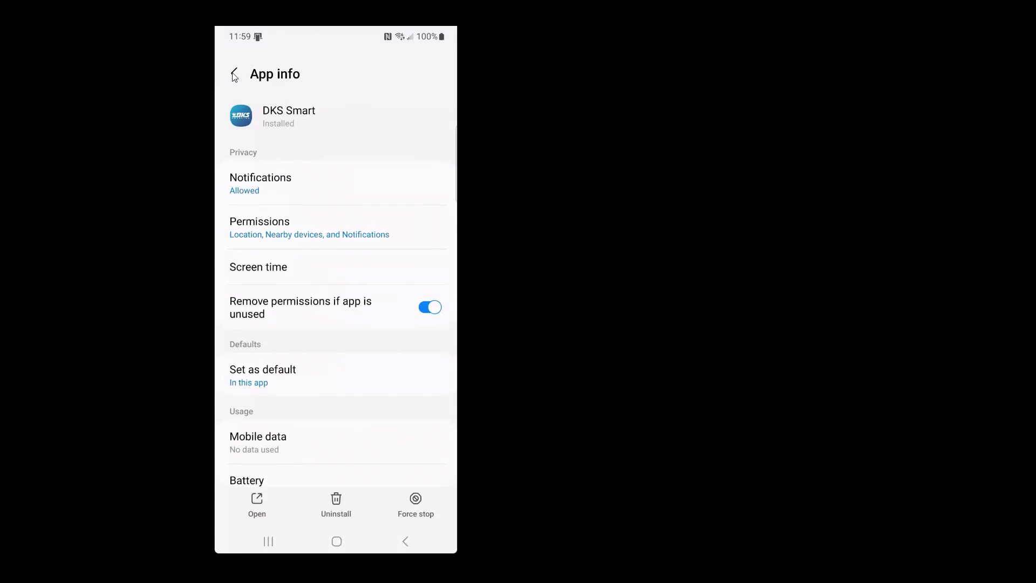
pyautogui.click(235, 75)
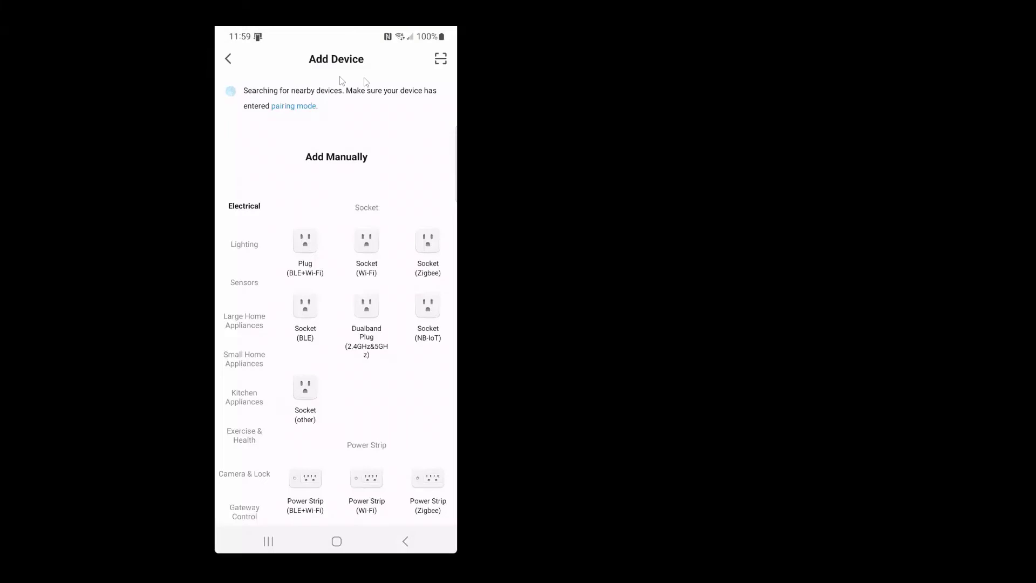